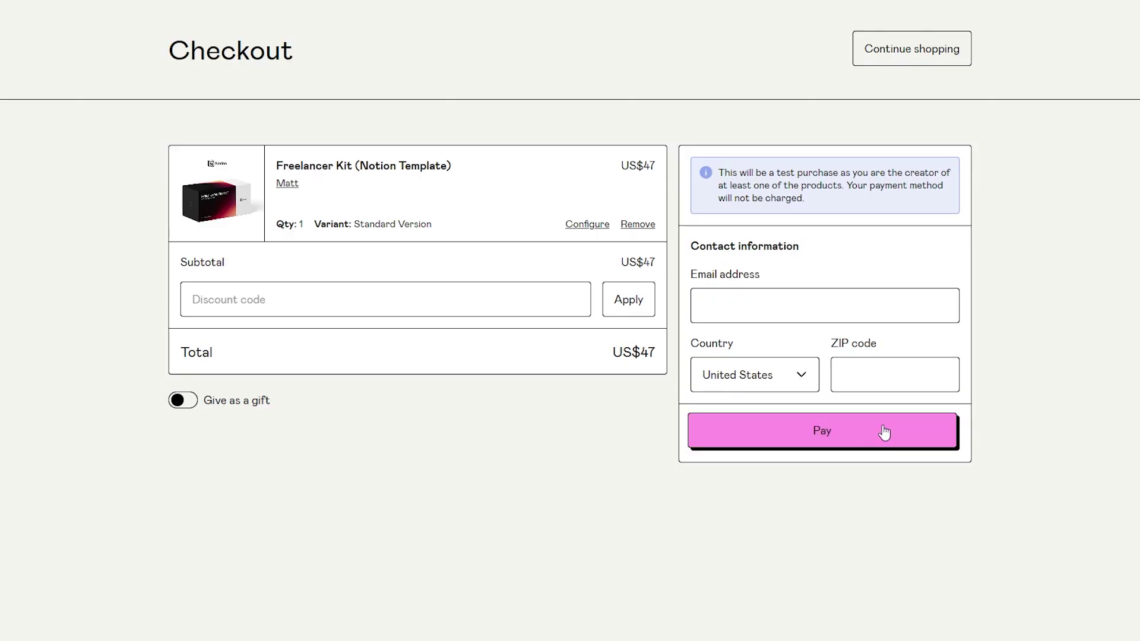
Submit payment at checkout to demonstrate the upsell pop-up.
click(884, 433)
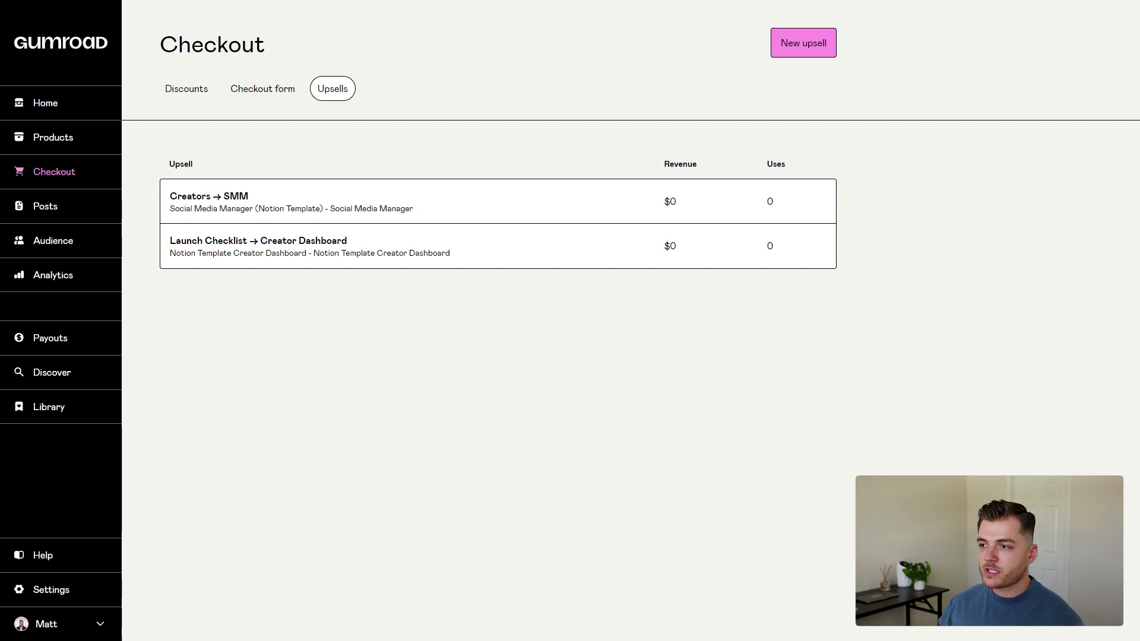
Start a new upsell that replaces the selected version with another version.
click(806, 46)
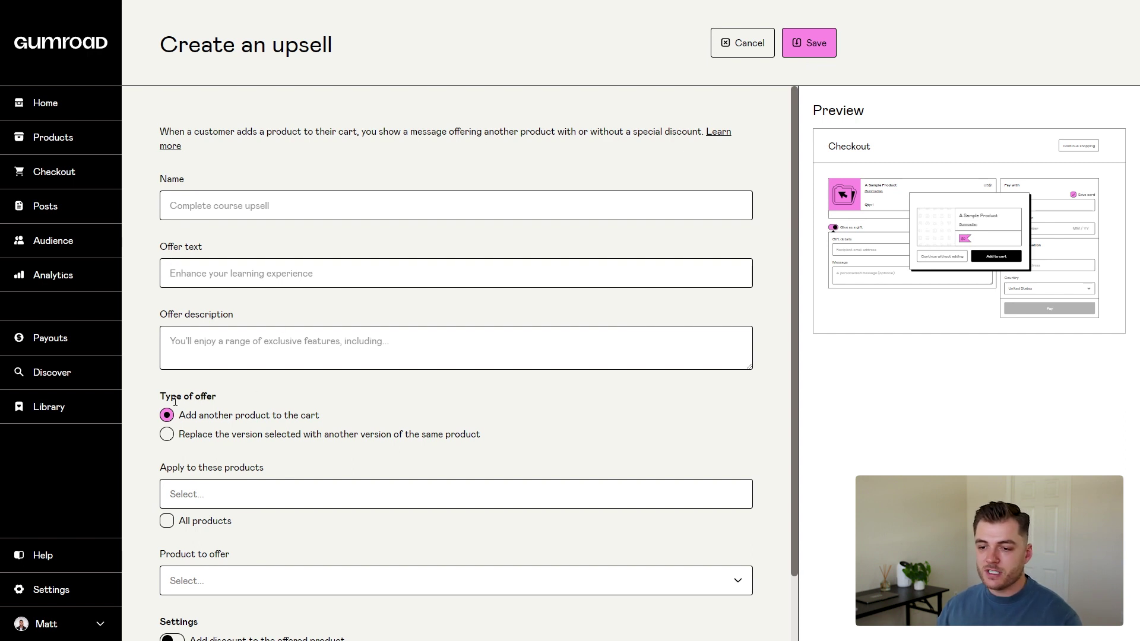
scroll(226, 394, down, 1)
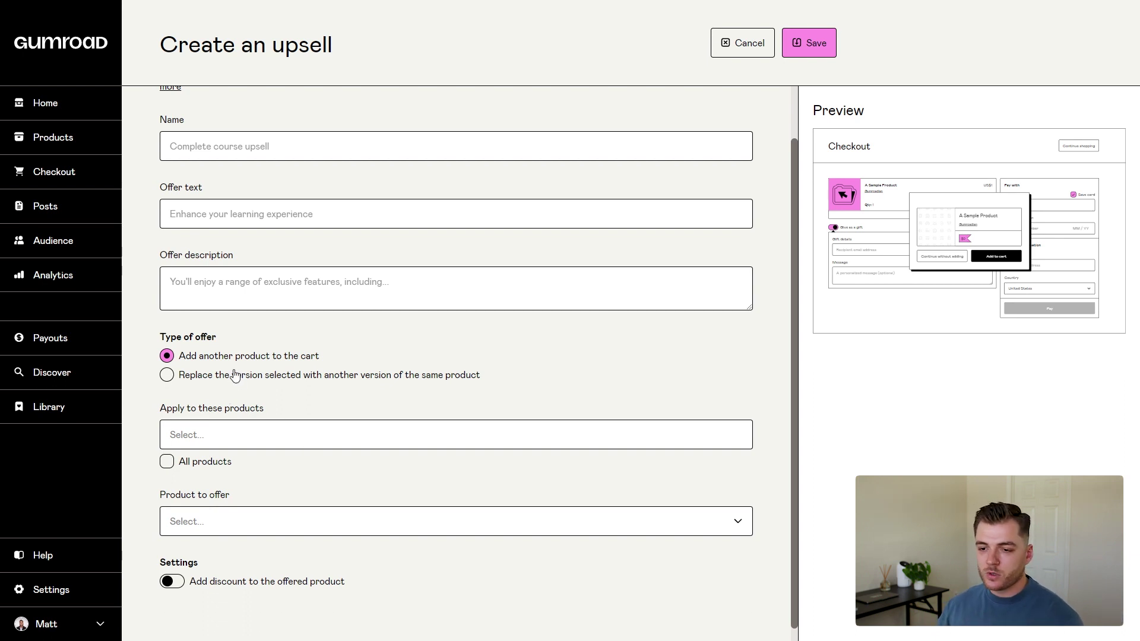
click(236, 375)
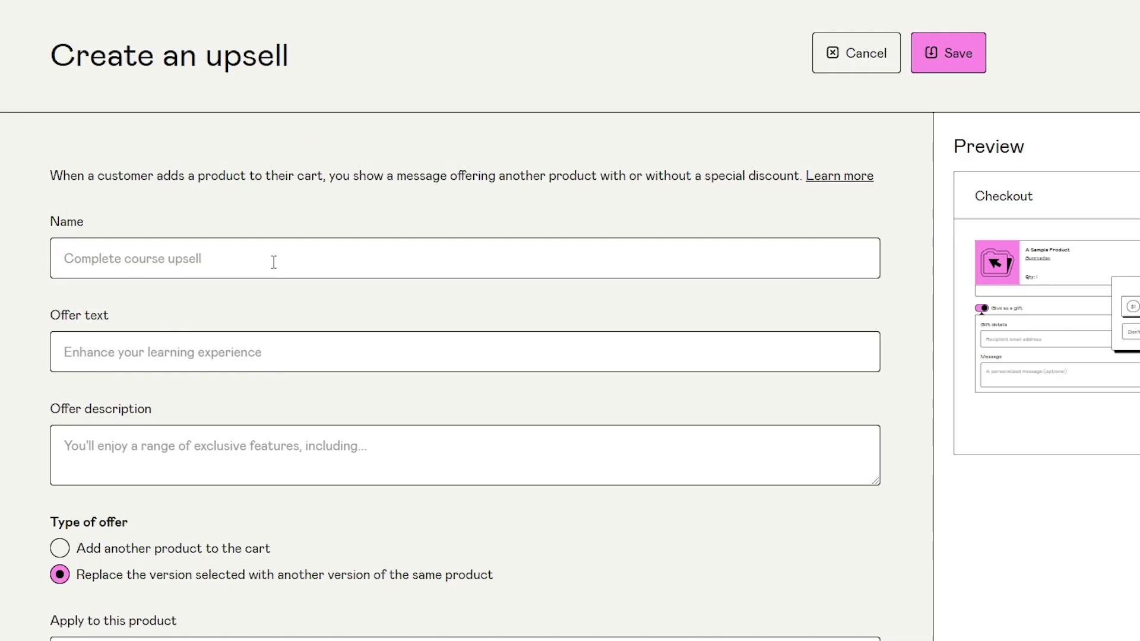
Name the upsell 'Freelancer Kit Upsell', with offer text 'Want to Upgrade?' and a full-year-support description.
click(320, 189)
text(Freelancer Kit Upsell)
key(Tab)
text(Want to Upgrade?)
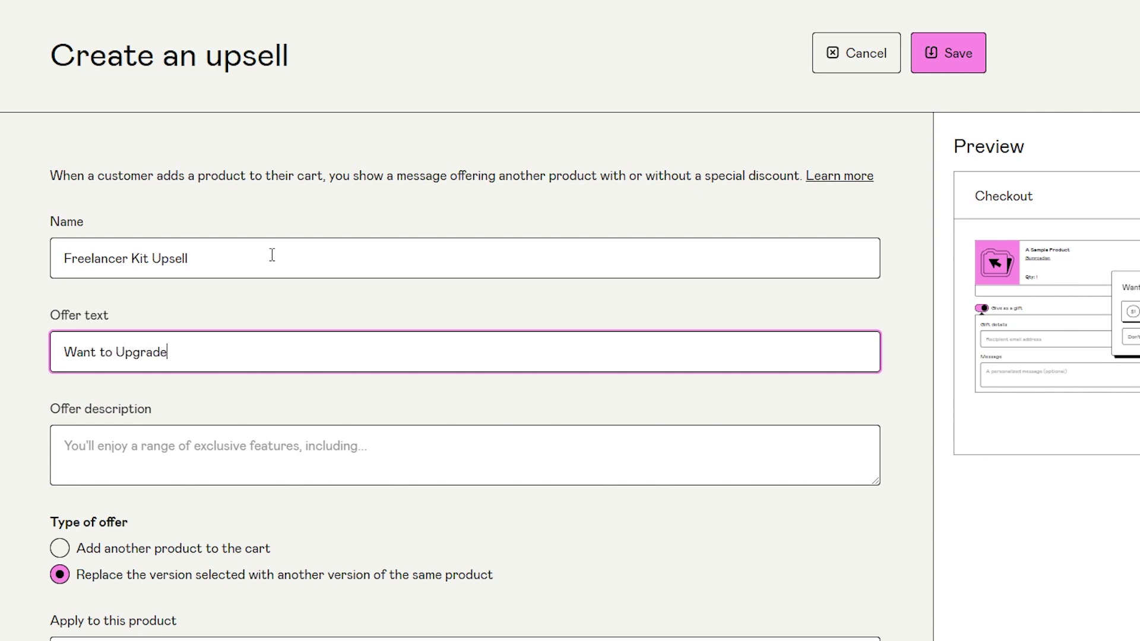
key(Tab)
text(Get a full year of customer support + new features.)
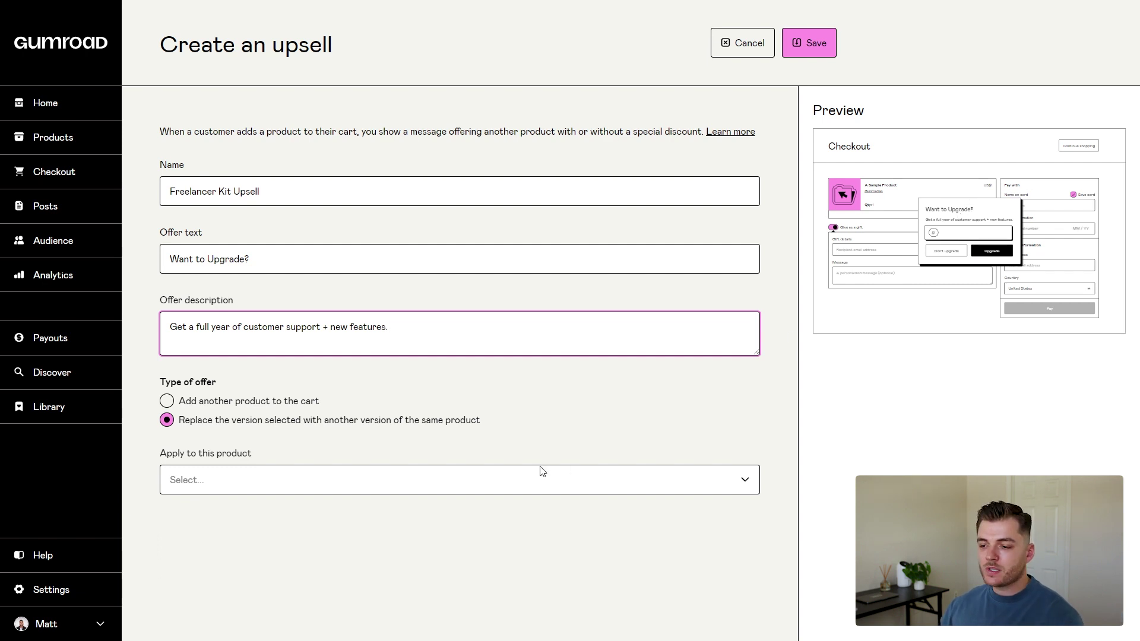
Offer Freelancer Kit Standard Version buyers the Upgraded Version, then discard this draft.
click(517, 479)
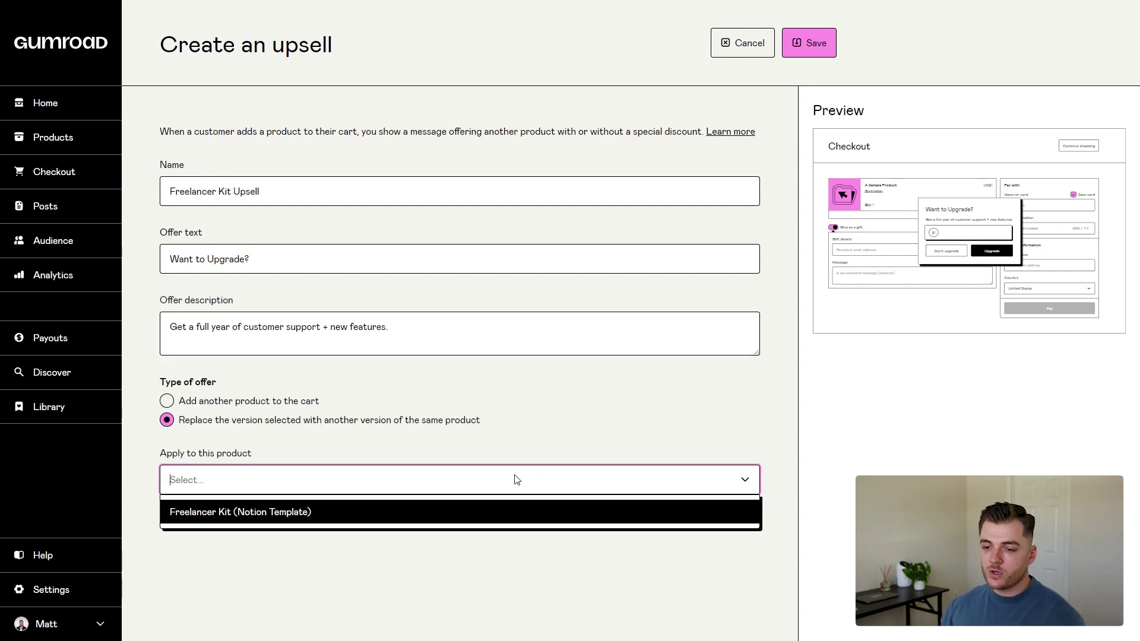
click(423, 510)
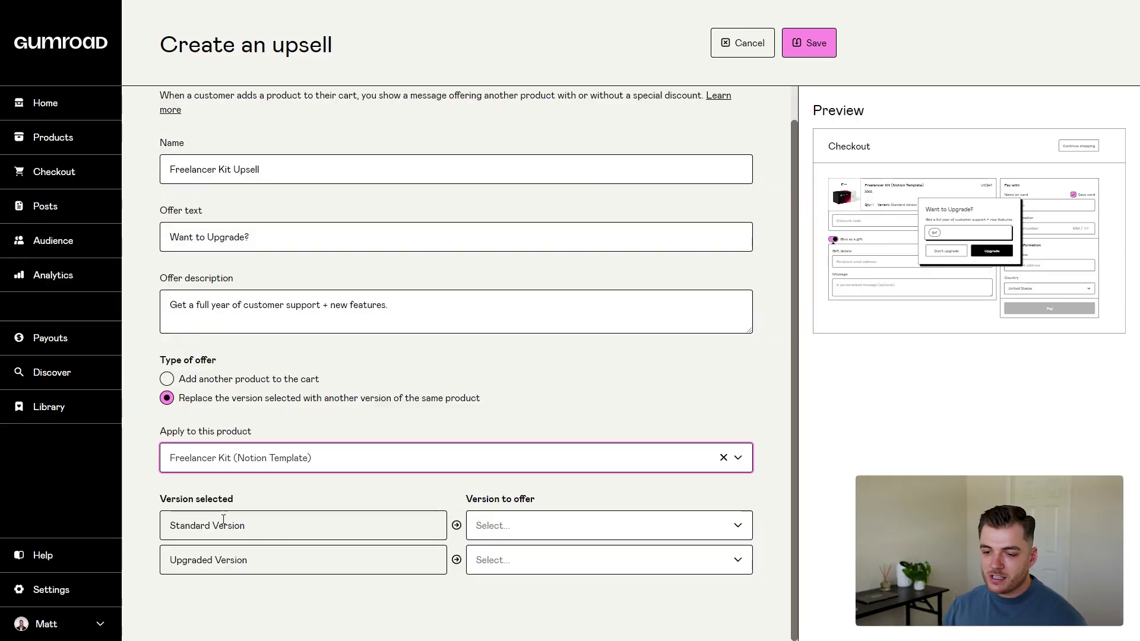
click(535, 526)
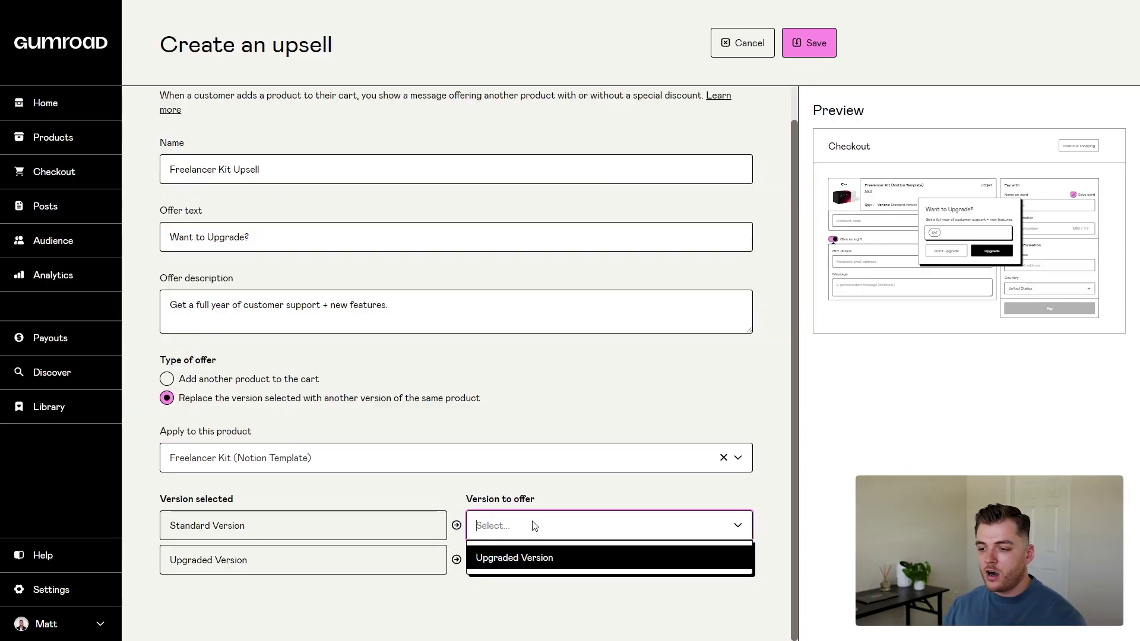
click(536, 555)
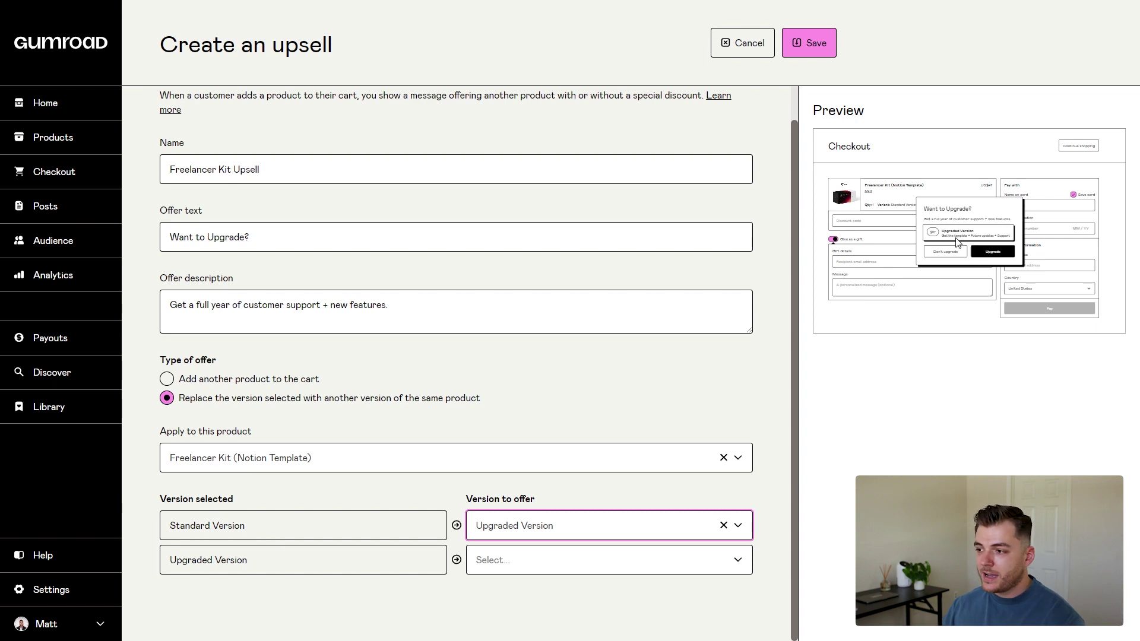
click(1020, 81)
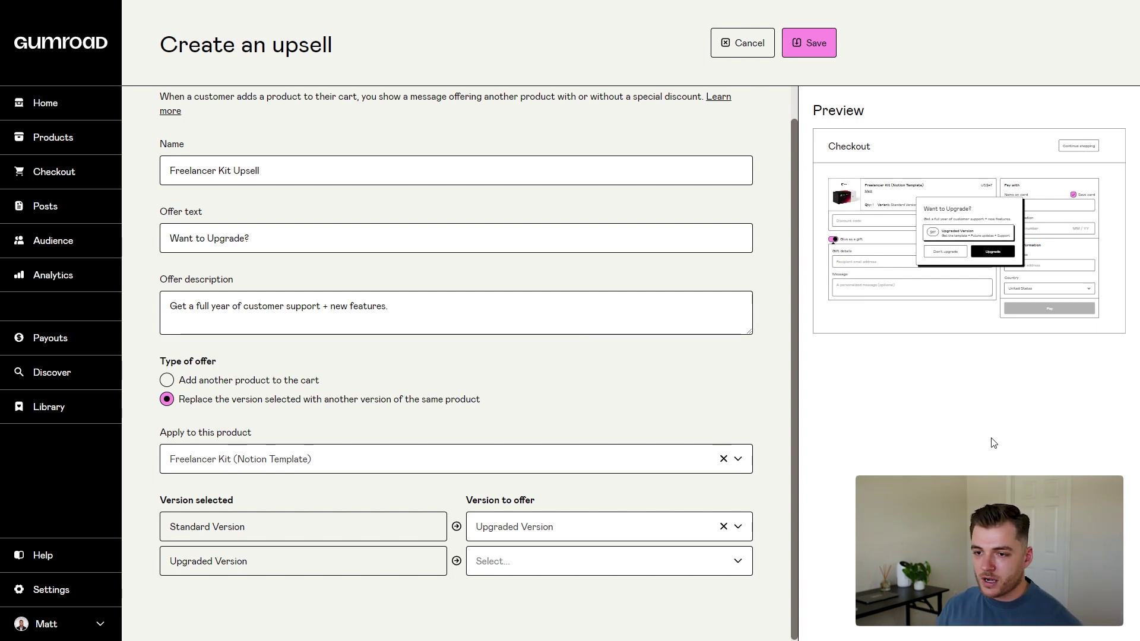
click(749, 43)
Create 'Freelancer Kit Cross-Sell' with offer text 'Win clients with a beautiful website' and a Zenith template description.
click(805, 48)
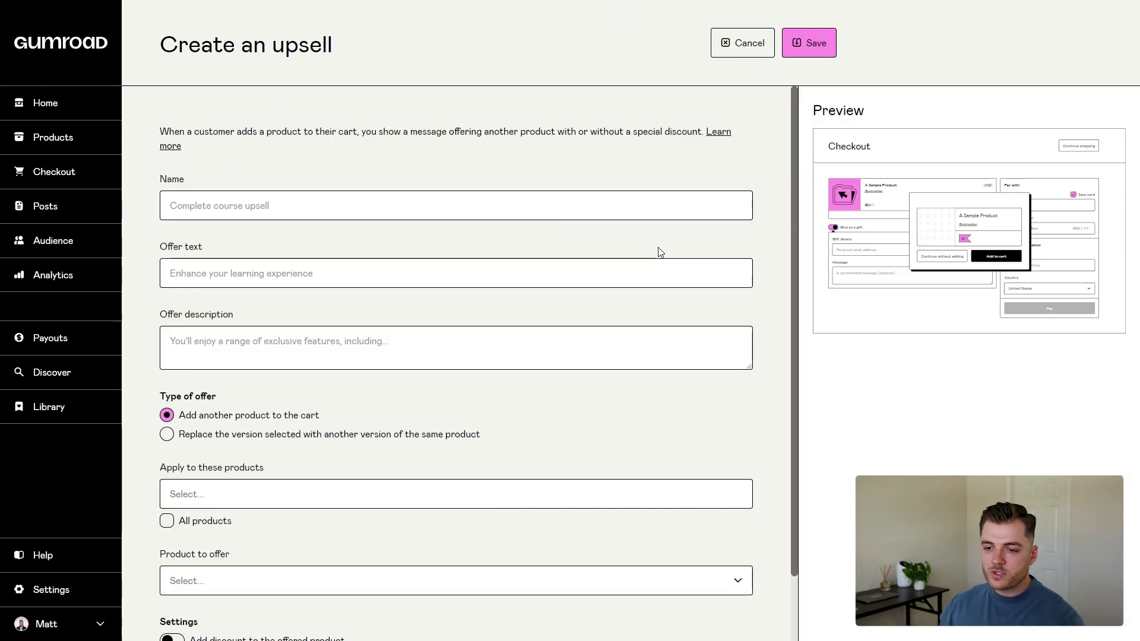
scroll(514, 316, down, 2)
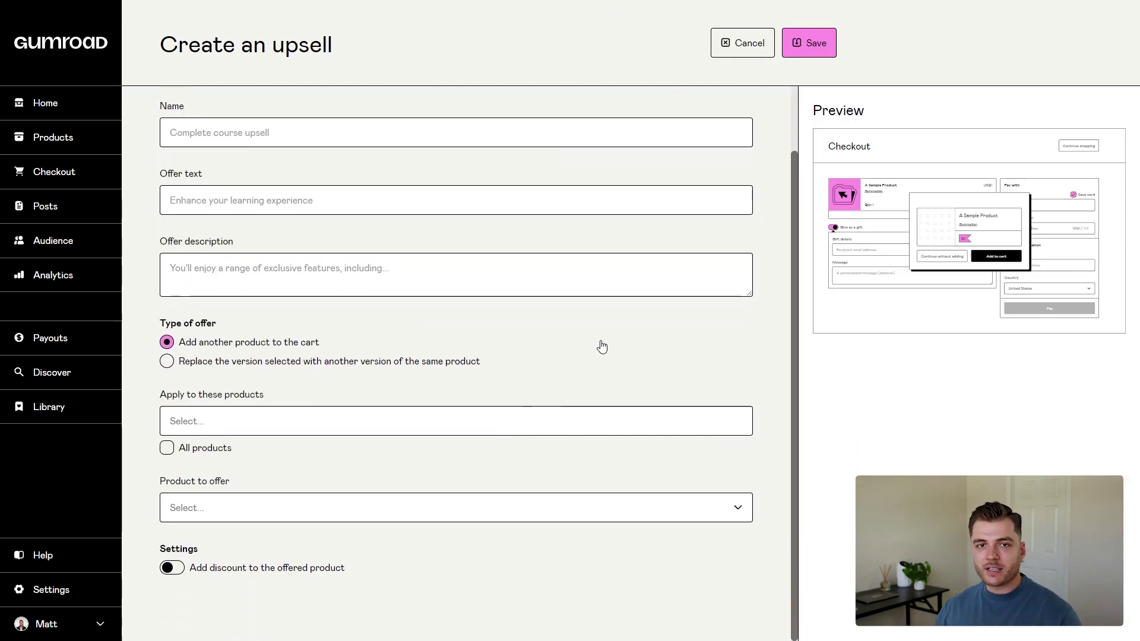
scroll(602, 347, up, 2)
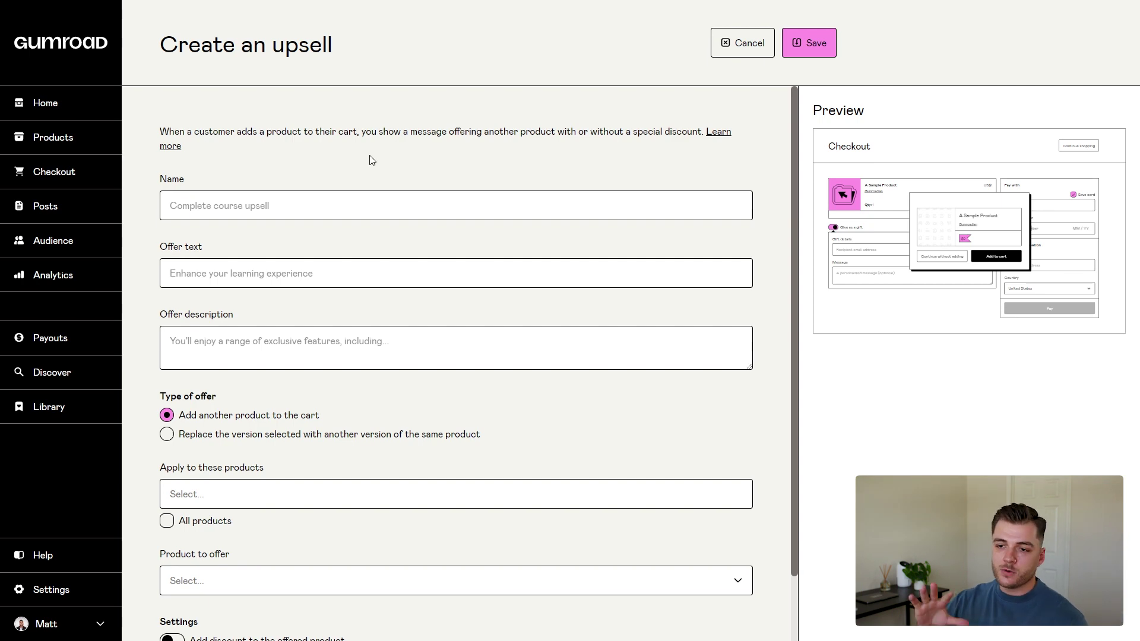
click(300, 197)
text(Freelancer Kit Cross-Sell)
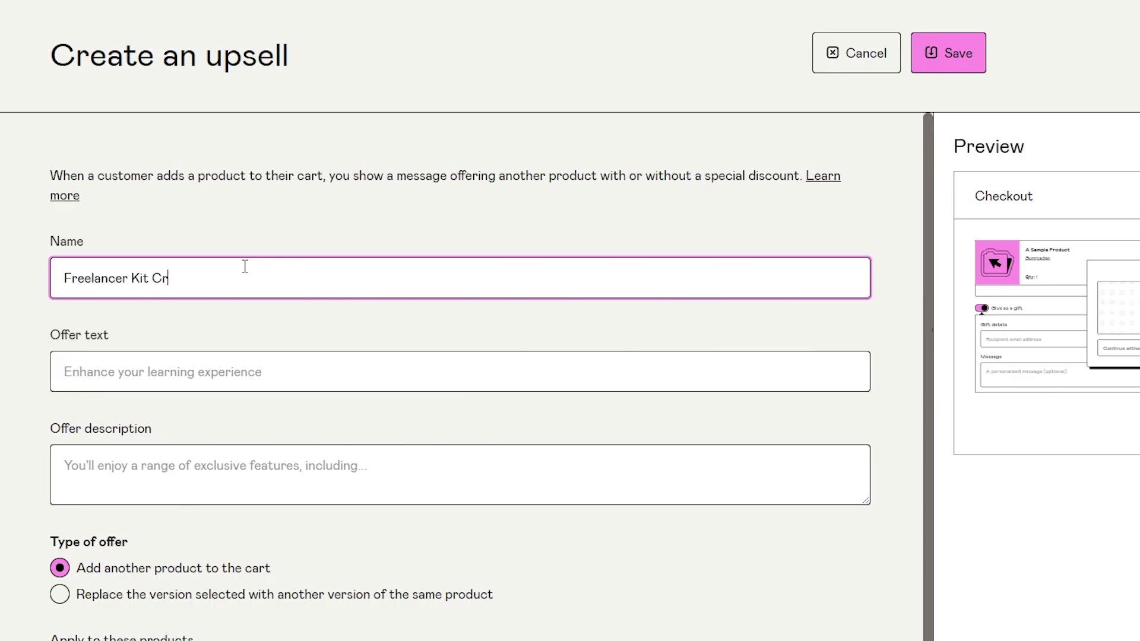
key(Tab)
text(Win clients with a beautiful website)
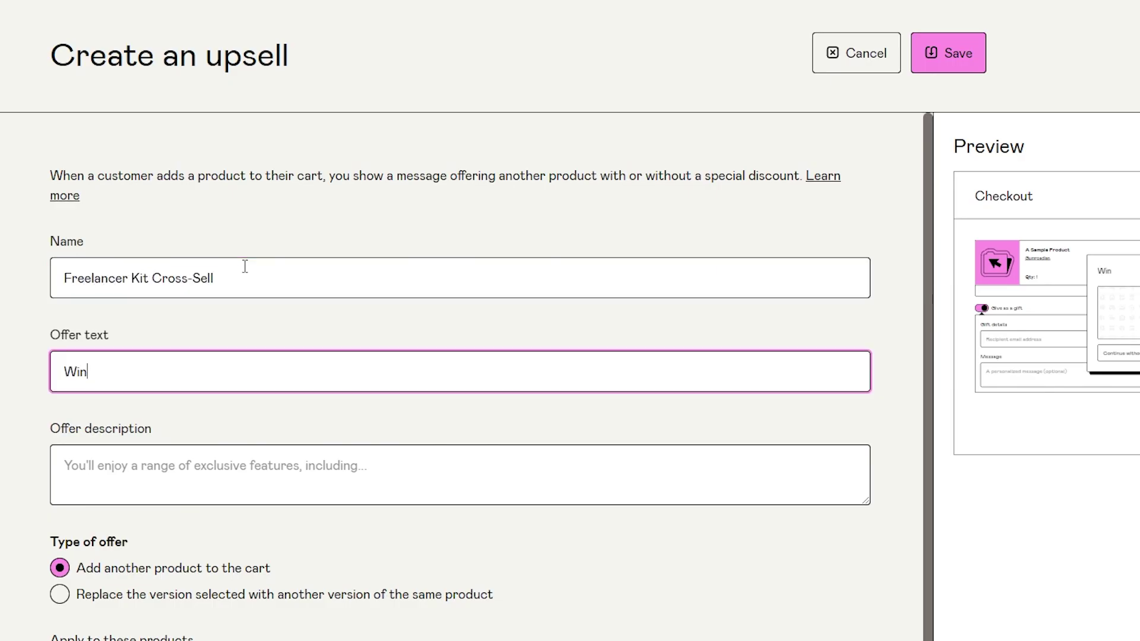
click(300, 468)
text(Showcase your work to potential clients in a stunning)
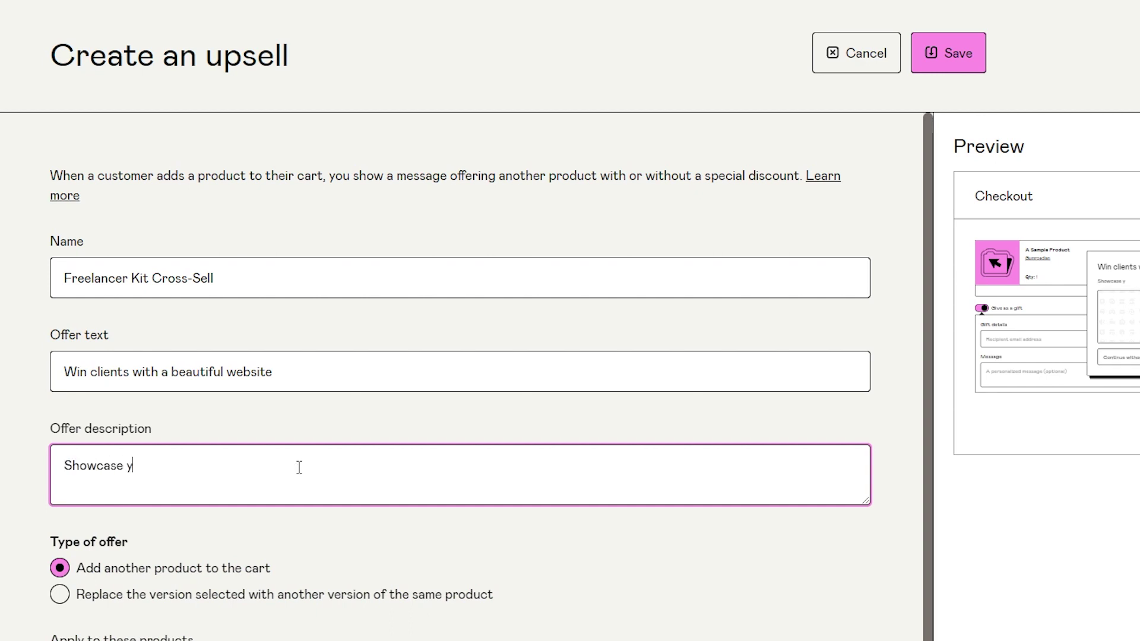
text( way with the Zenith website template.)
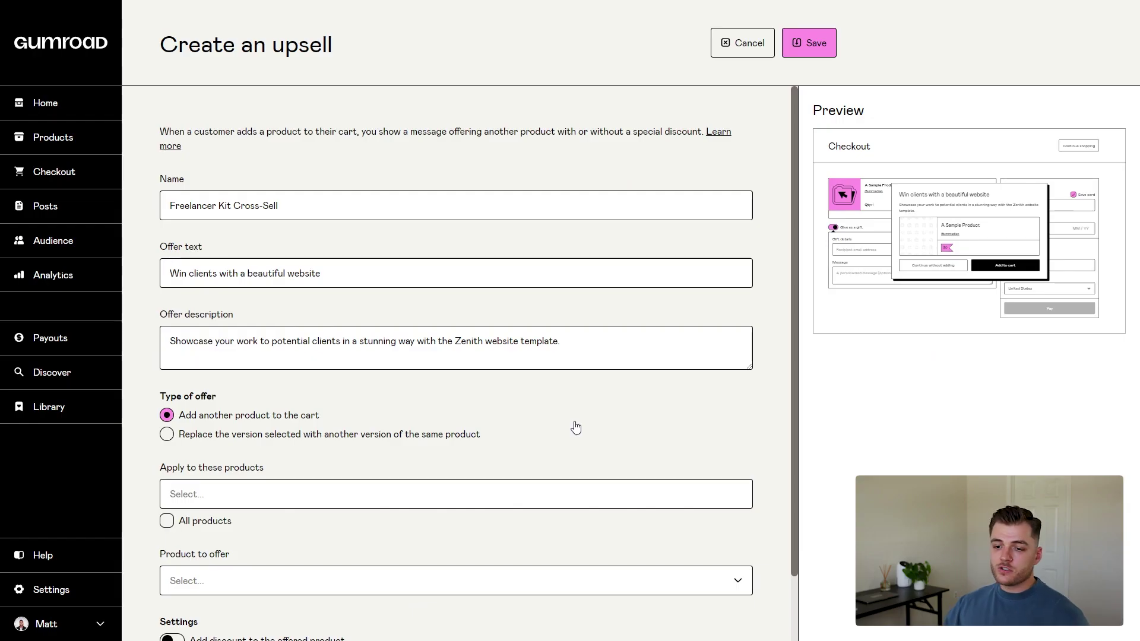
scroll(389, 446, down, 2)
Apply the cross-sell to Freelancer Kit (Notion Template).
click(369, 420)
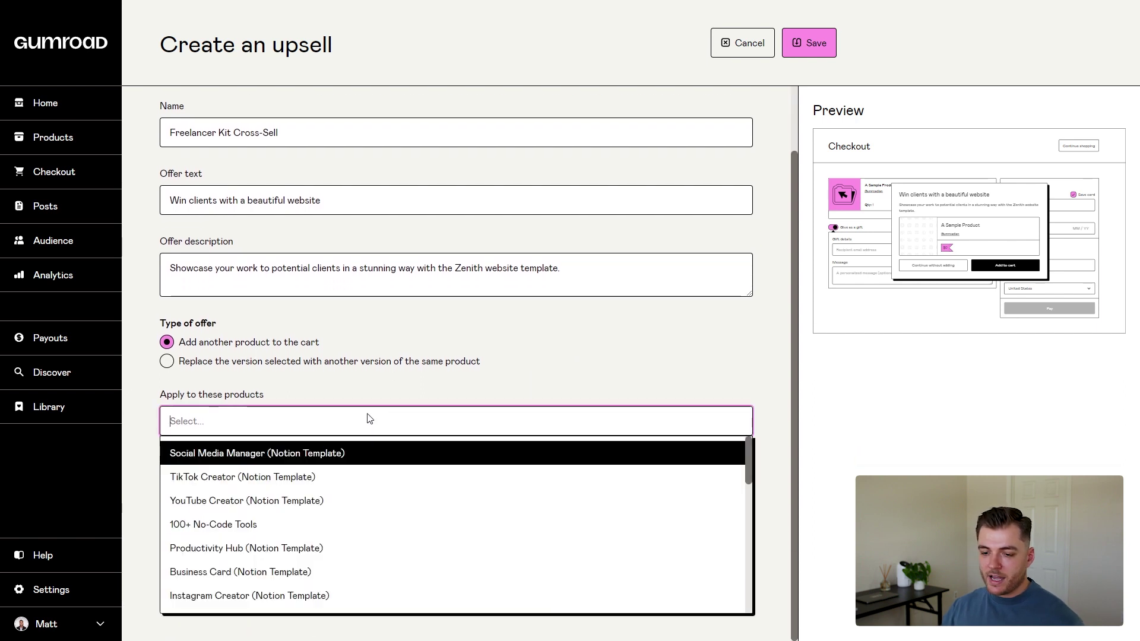
text(fre)
key(Return)
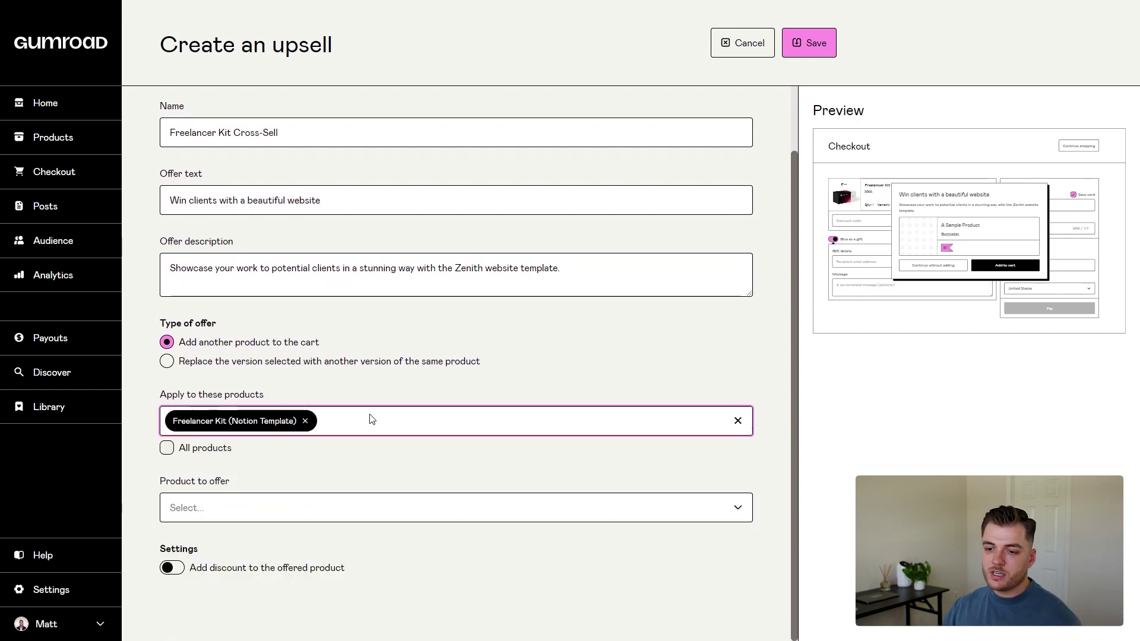
Offer Zenith: Portfolio Website (Super Template) in its Zenith: Portfolio Website version.
click(317, 512)
text(zenith)
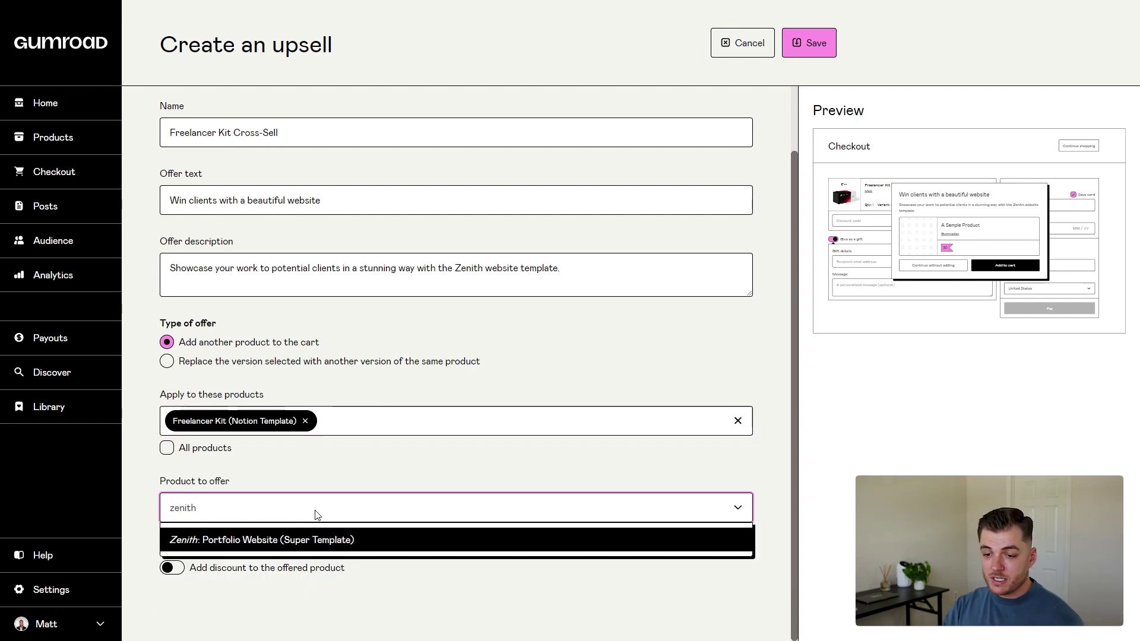
key(Return)
scroll(368, 514, down, 1)
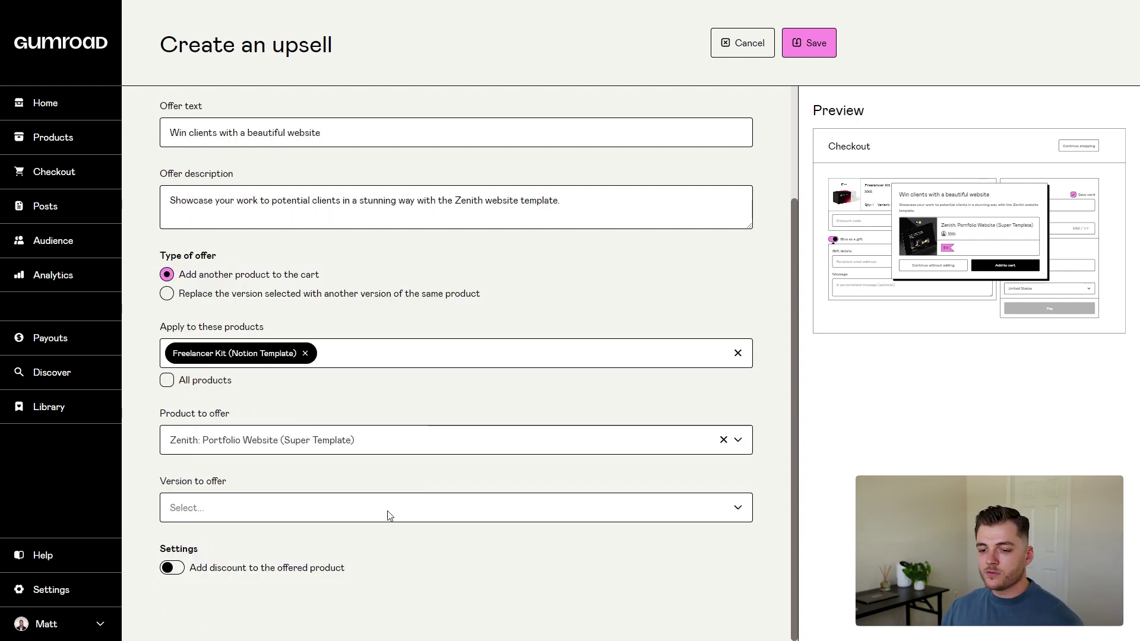
click(389, 516)
click(345, 544)
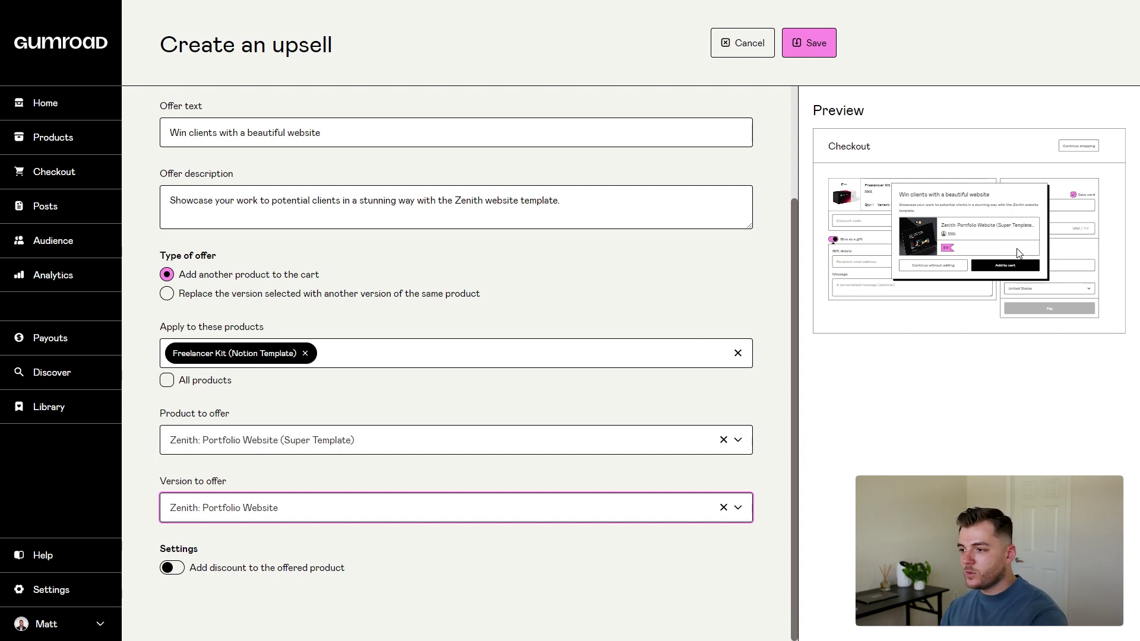
click(986, 440)
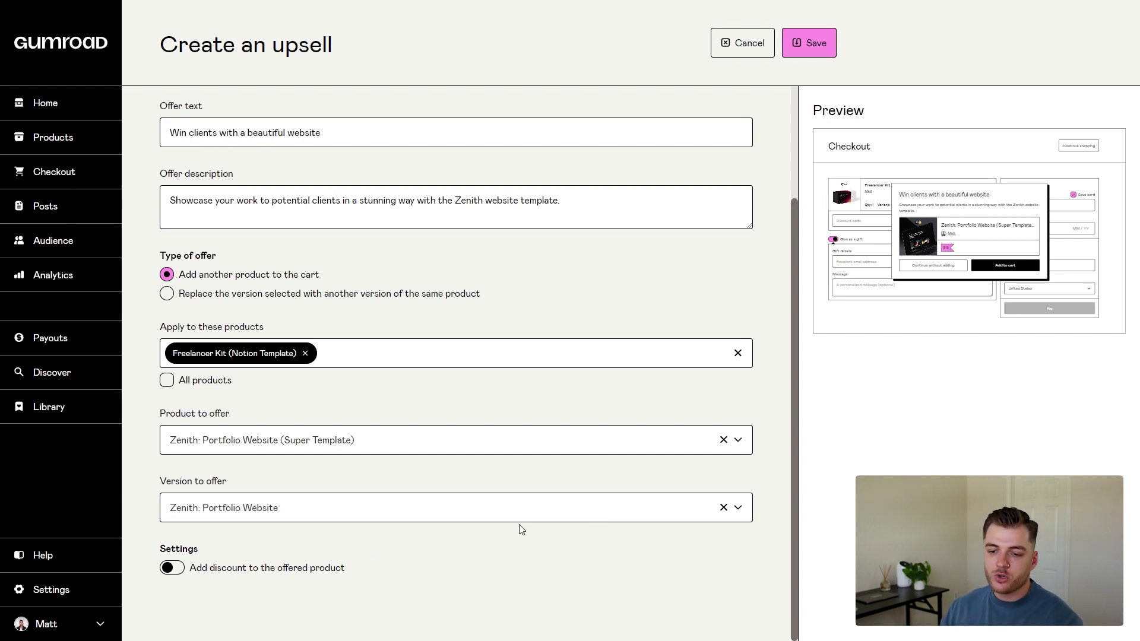
Add a 15% percentage discount to the offered Zenith template.
click(172, 568)
scroll(288, 606, down, 1)
click(334, 549)
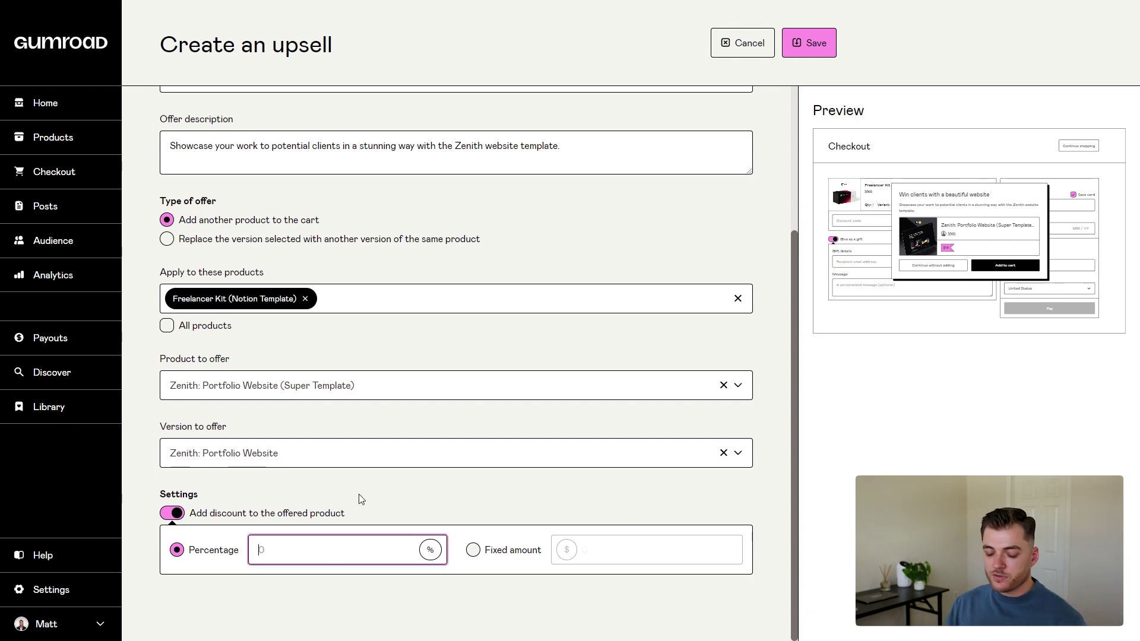
text(15)
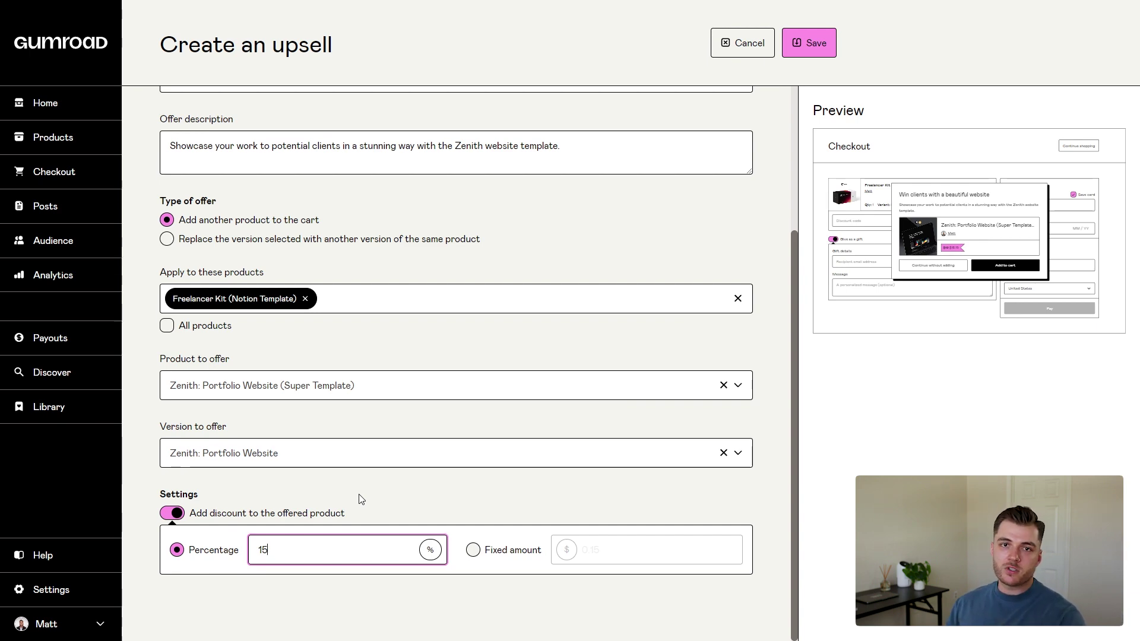
scroll(415, 493, up, 3)
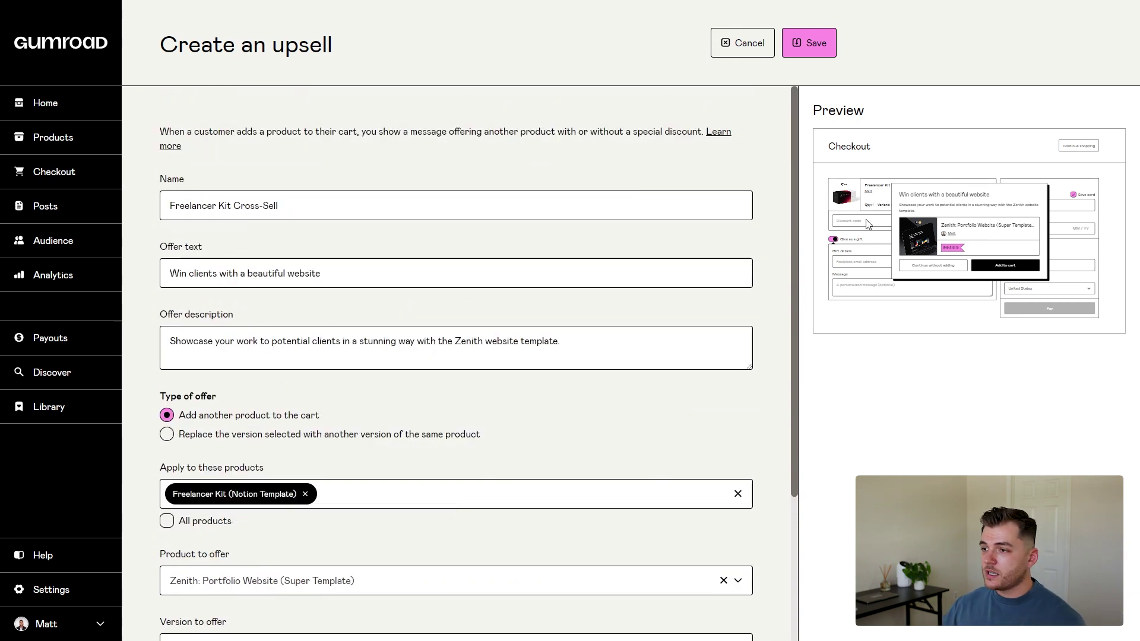
Save the cross-sell and add Freelancer Kit to the cart from its product page.
click(824, 43)
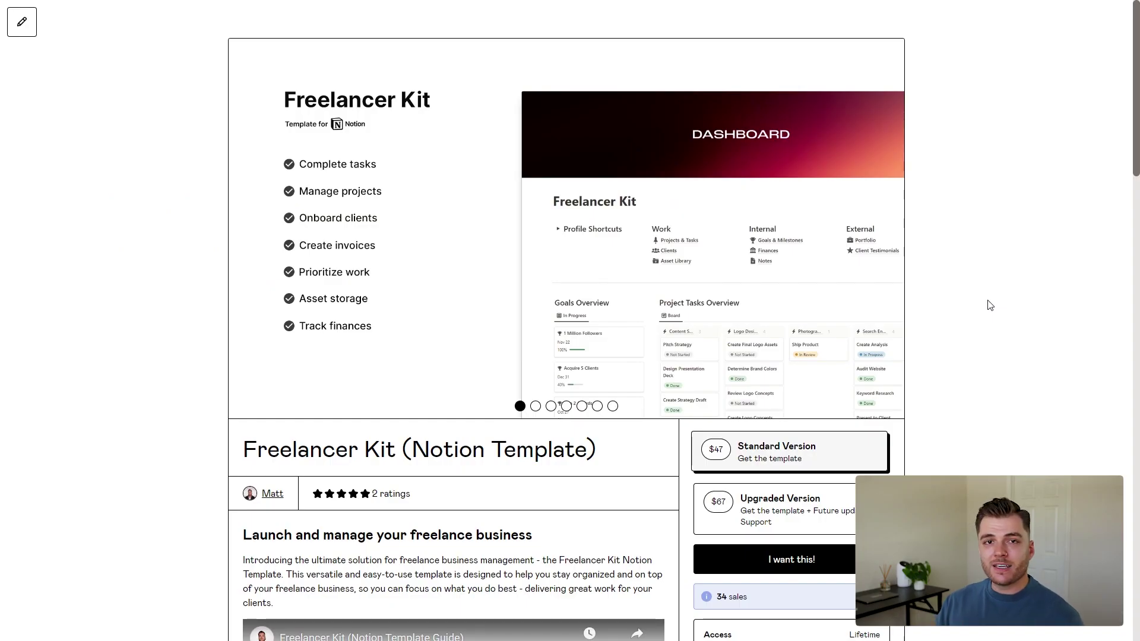
scroll(988, 305, down, 4)
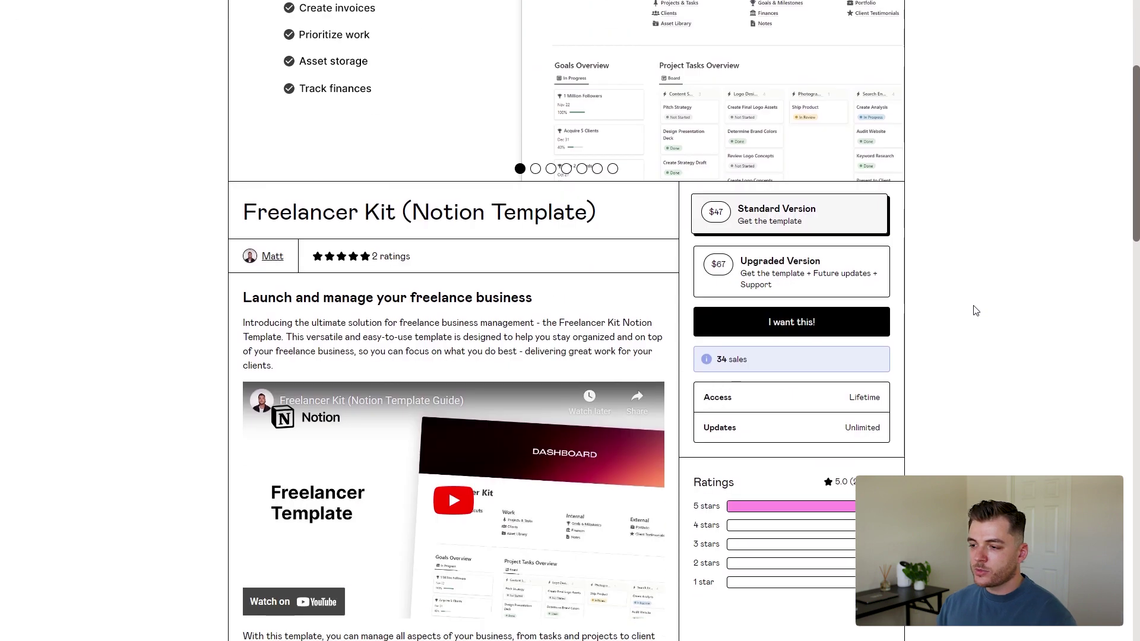
click(846, 331)
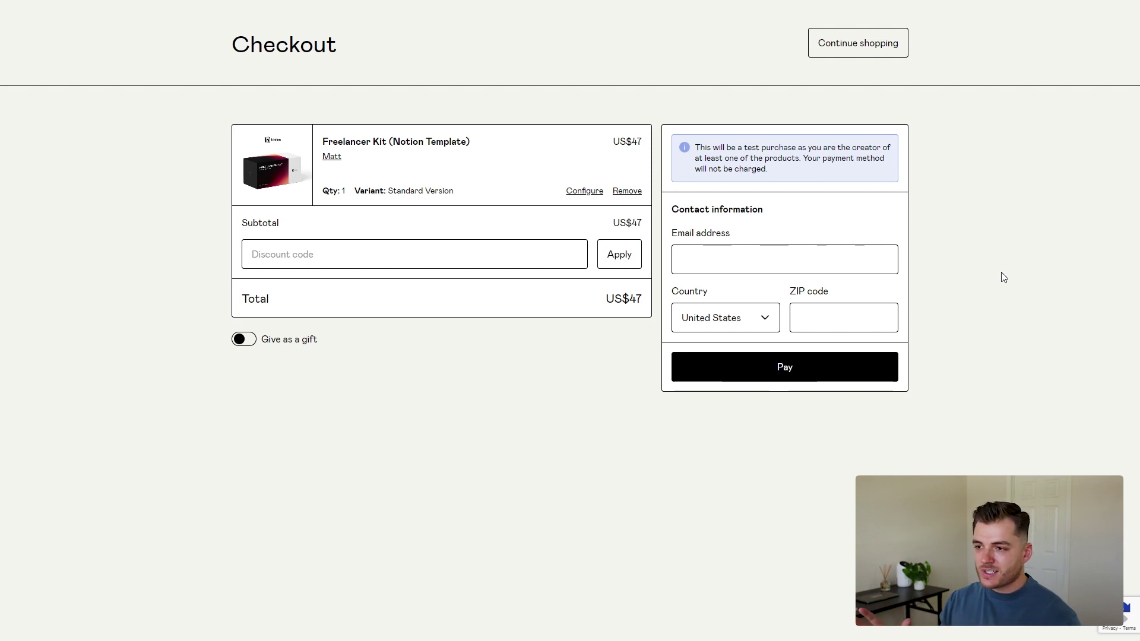
Pay at checkout to trigger the Zenith cross-sell pop-up discounted to $16.15.
click(832, 365)
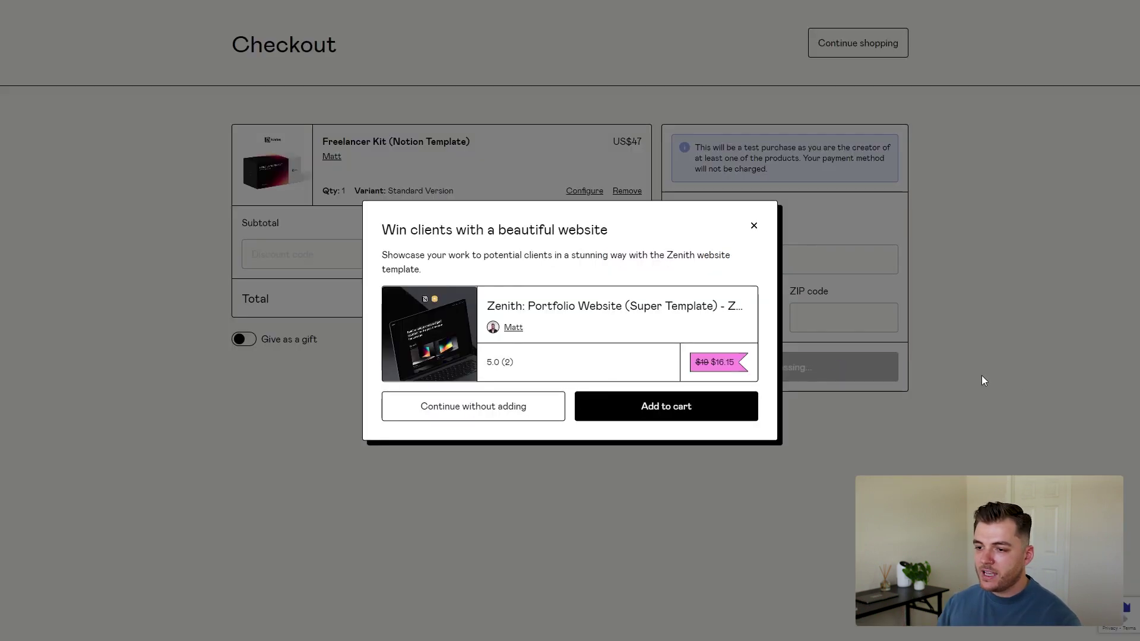